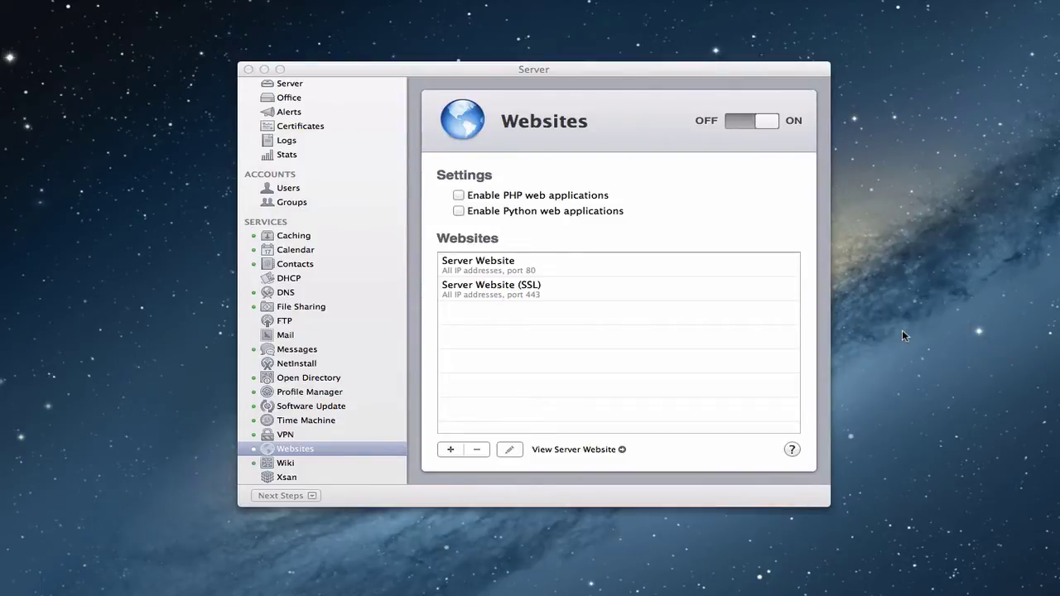
View the default server website in the browser, then minimize it and return to the Server window
click(744, 77)
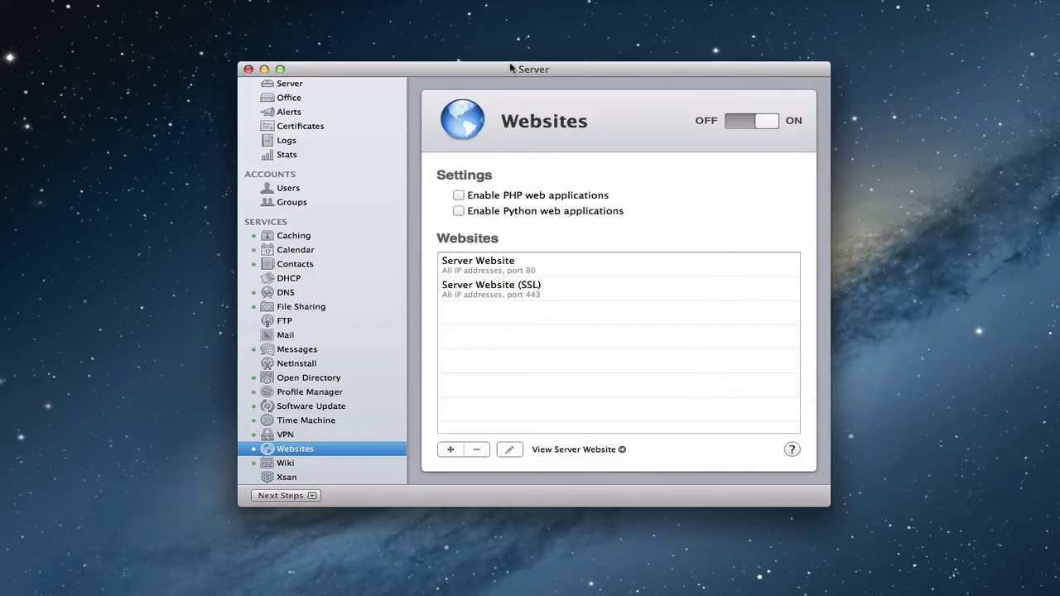
click(623, 449)
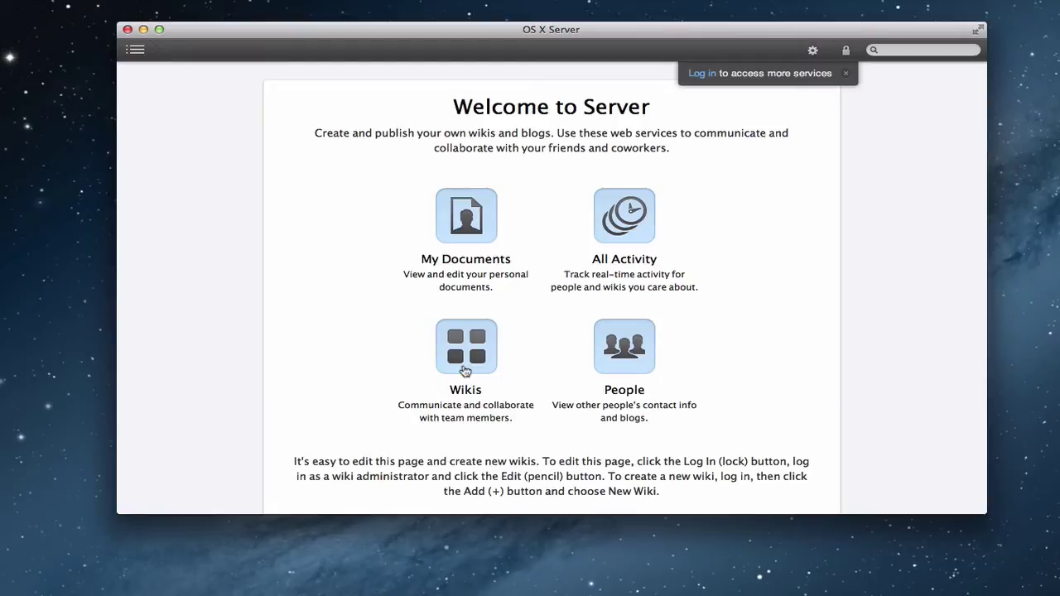
click(143, 30)
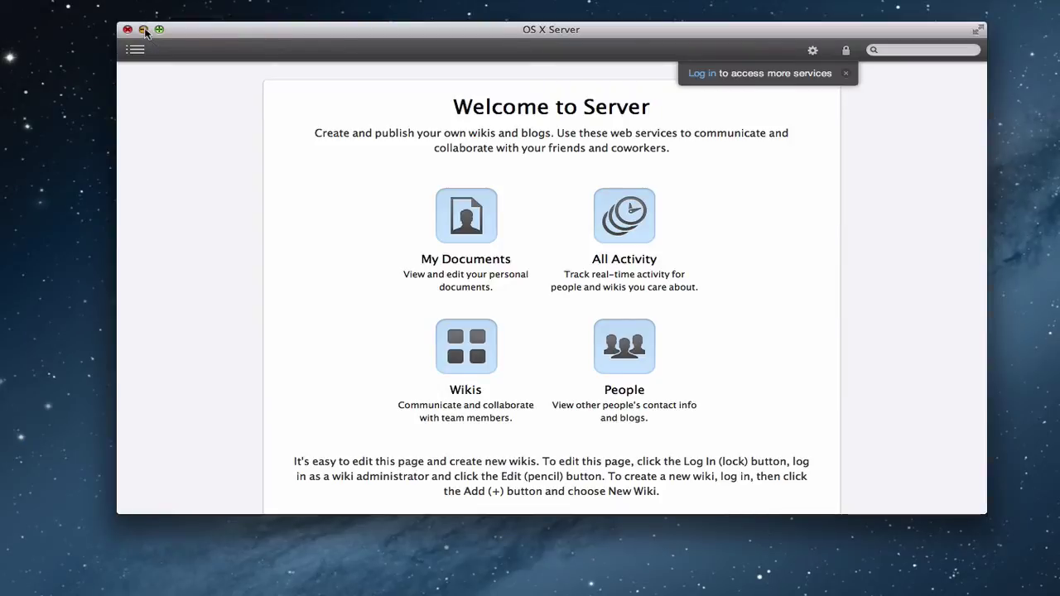
click(468, 71)
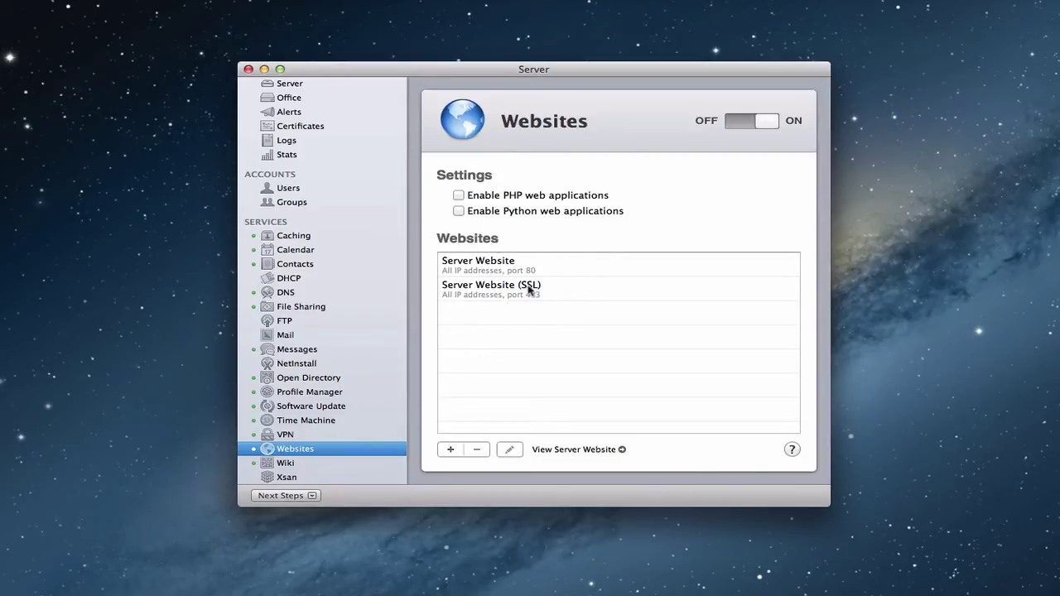
Open the settings of the port 80 Server Website and inspect its Default site files folder in Finder
click(480, 266)
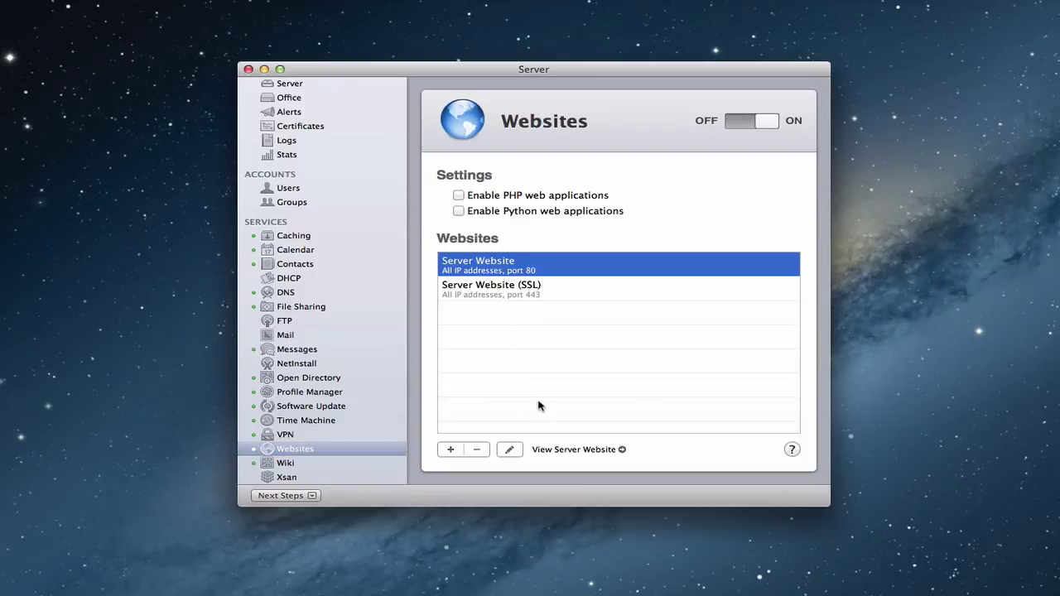
click(510, 449)
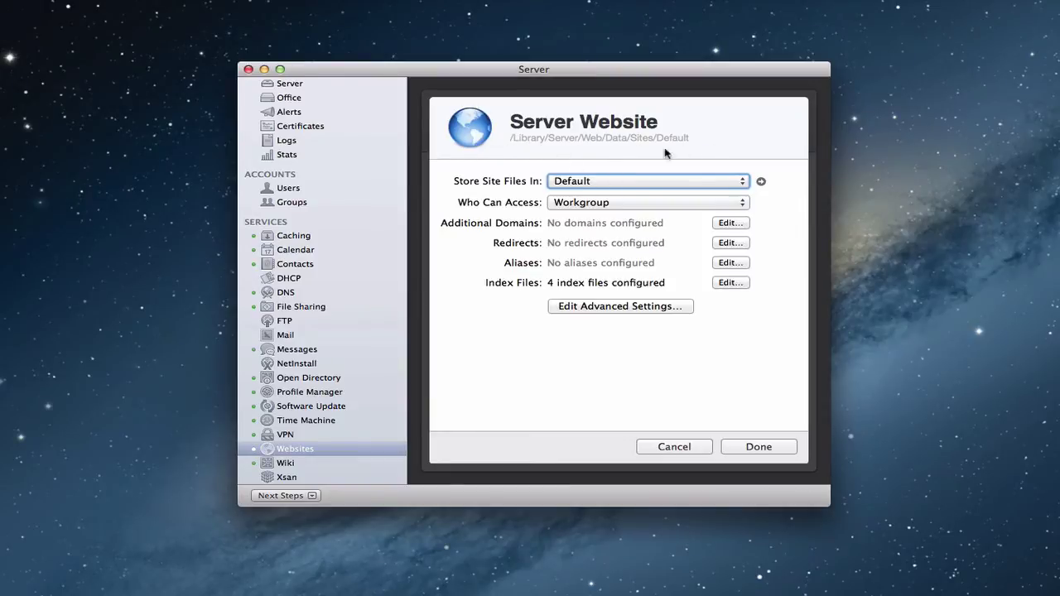
click(761, 182)
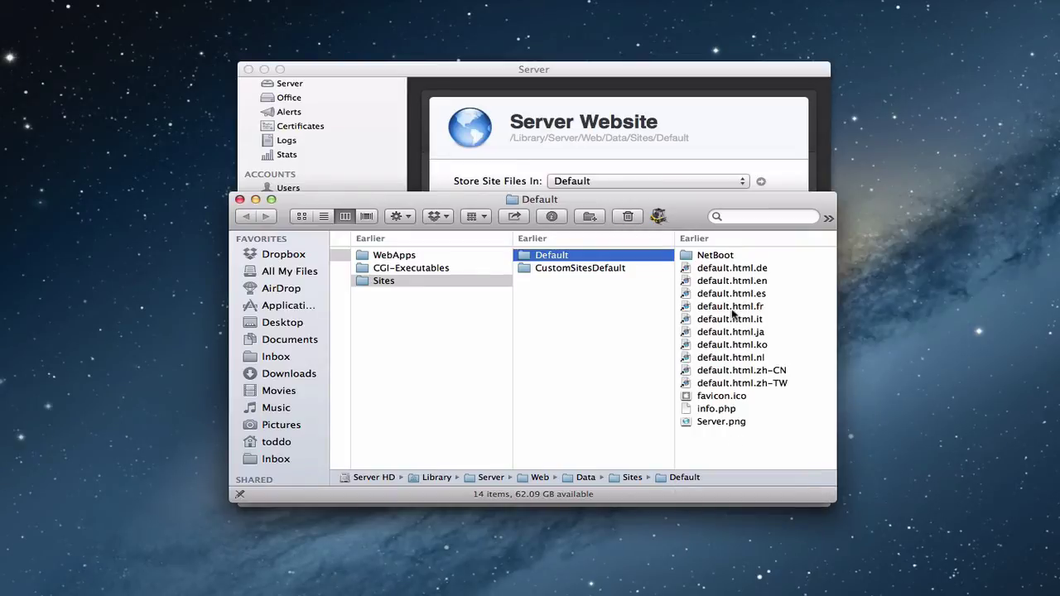
click(239, 200)
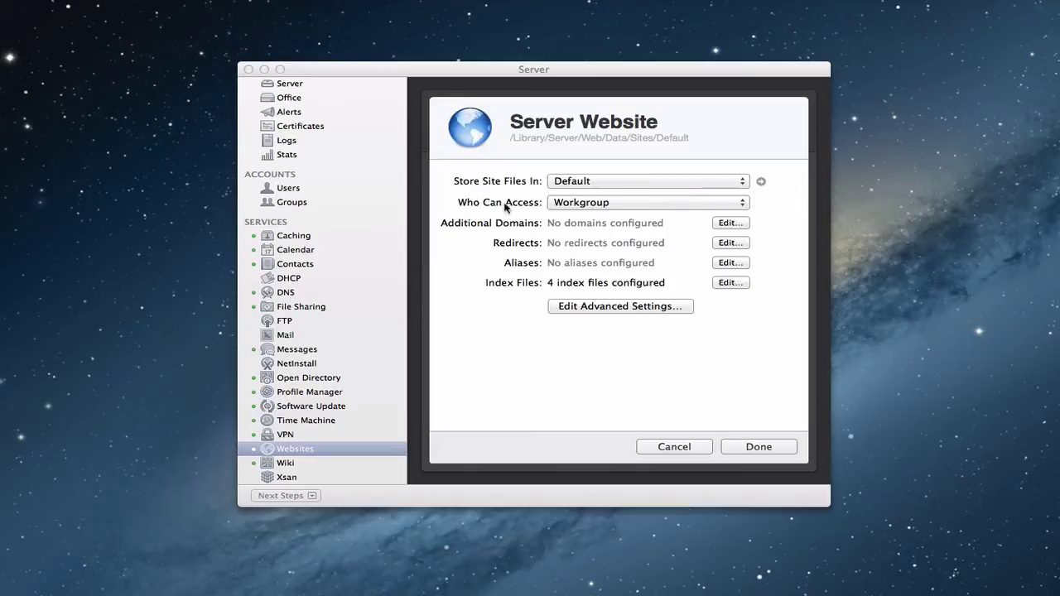
Review who can access the Server Website, keep Workgroup selected, and cancel out of its settings
click(743, 203)
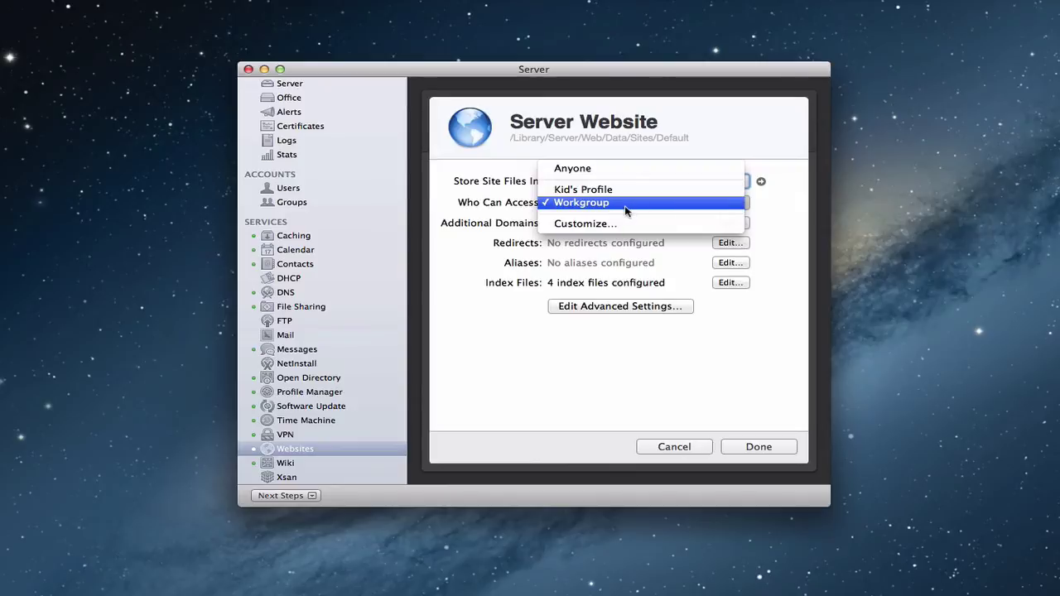
click(629, 207)
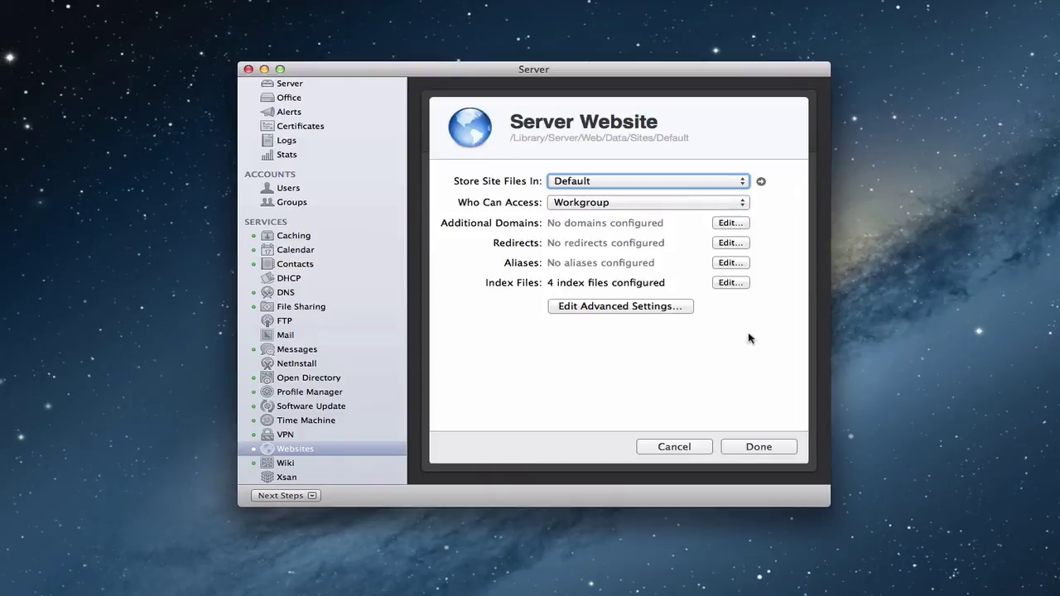
click(693, 445)
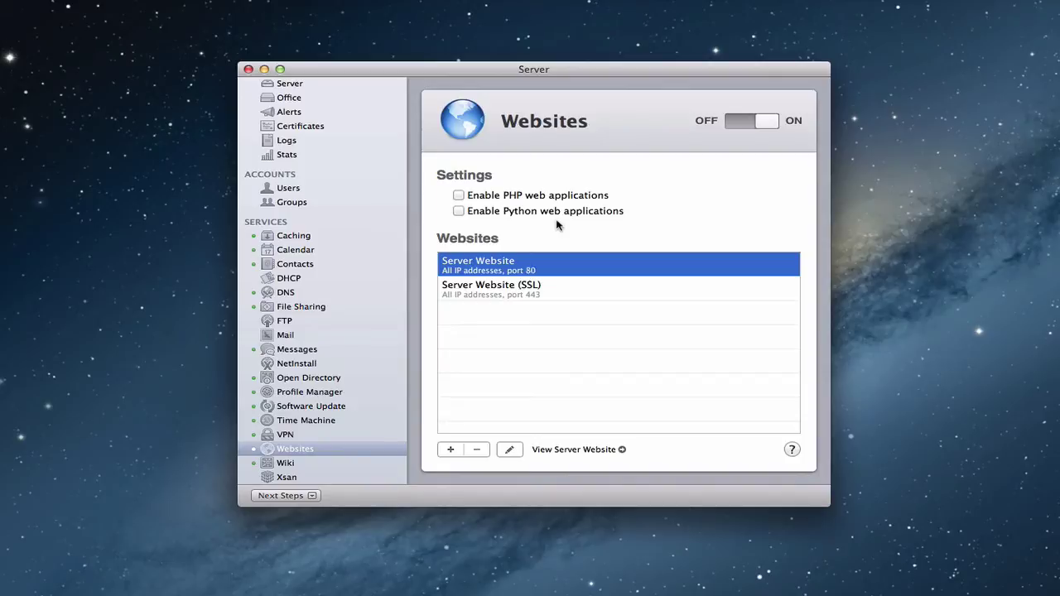
Start a new website and review the available IP addresses and SSL certificates
click(450, 450)
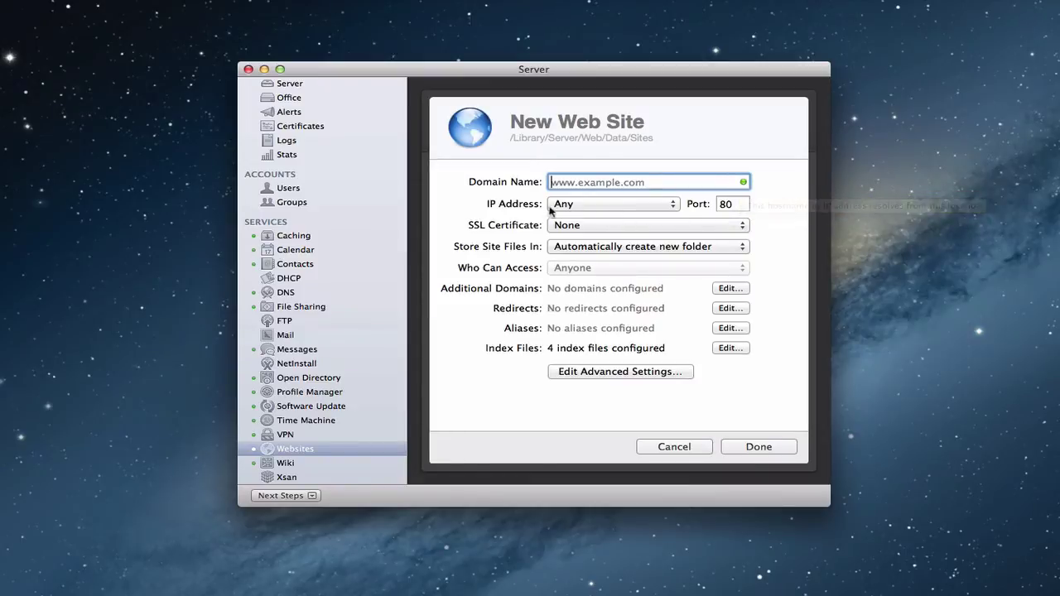
click(673, 207)
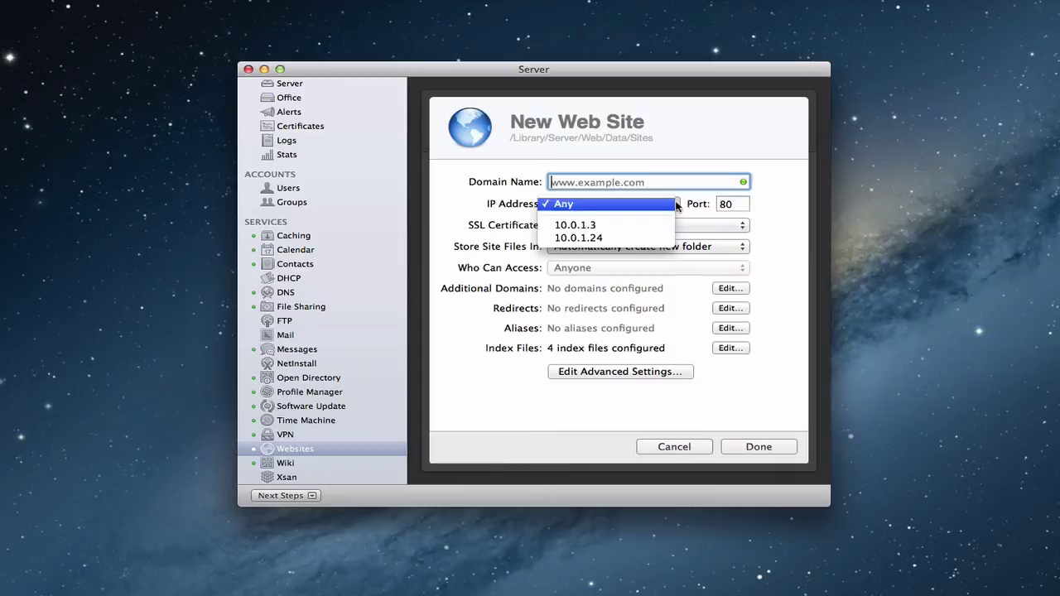
click(766, 203)
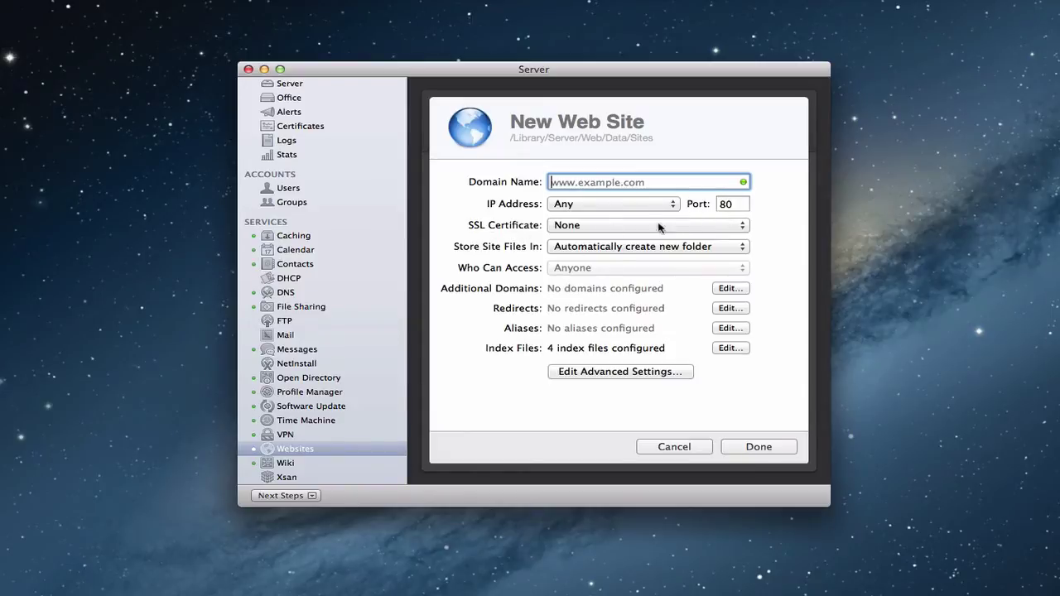
click(741, 227)
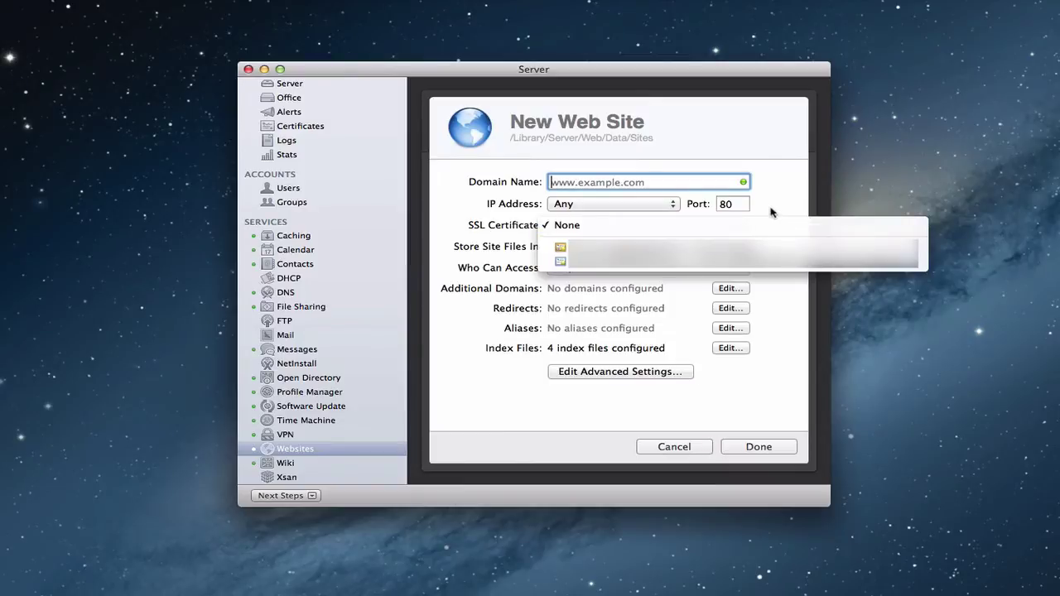
key(Escape)
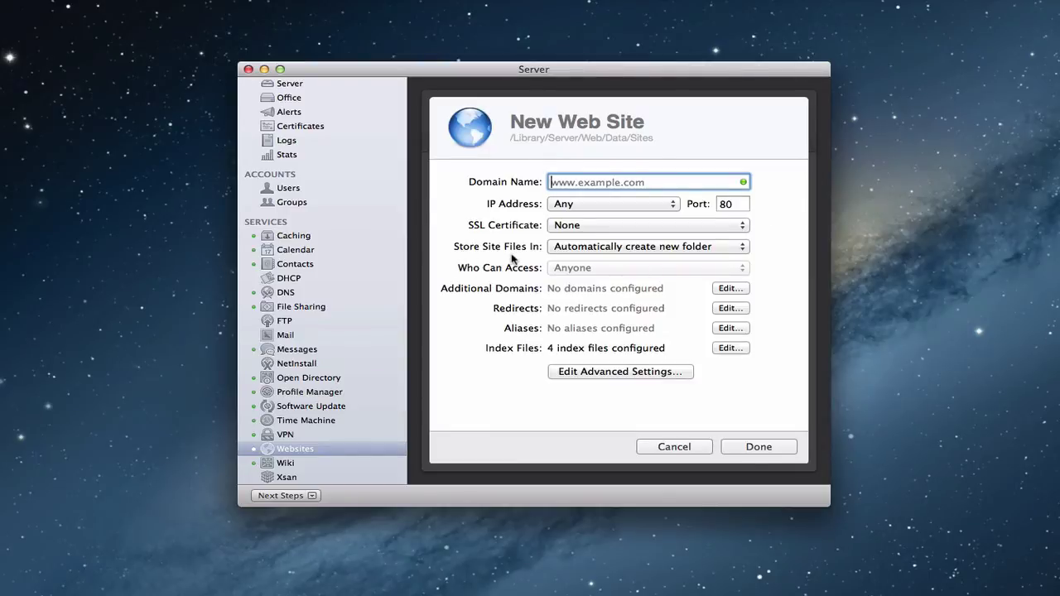
Check the new website's file storage options, including choosing another folder, and cancel the folder selection
click(742, 247)
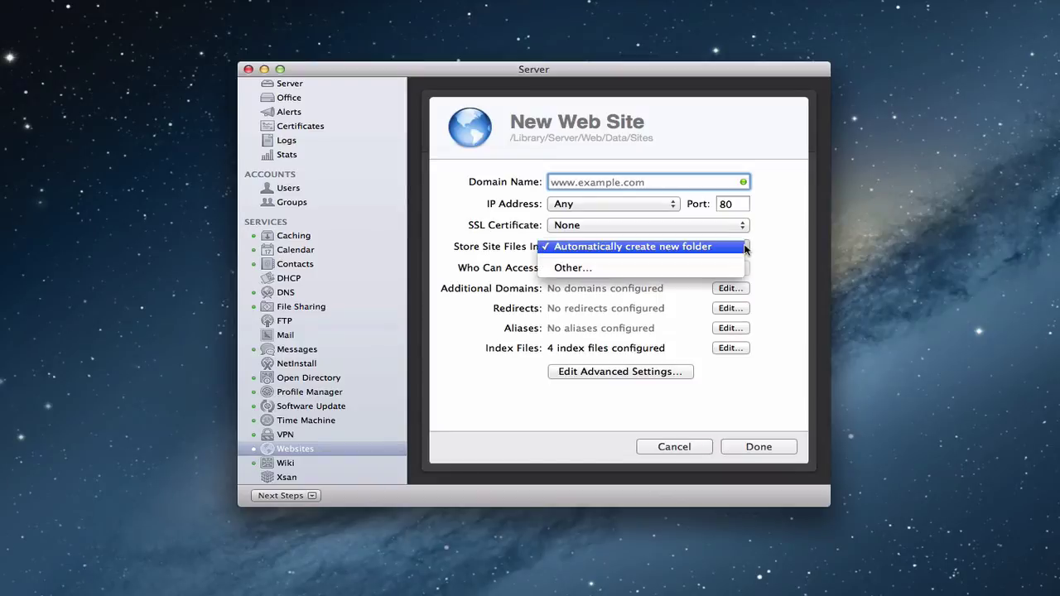
click(712, 273)
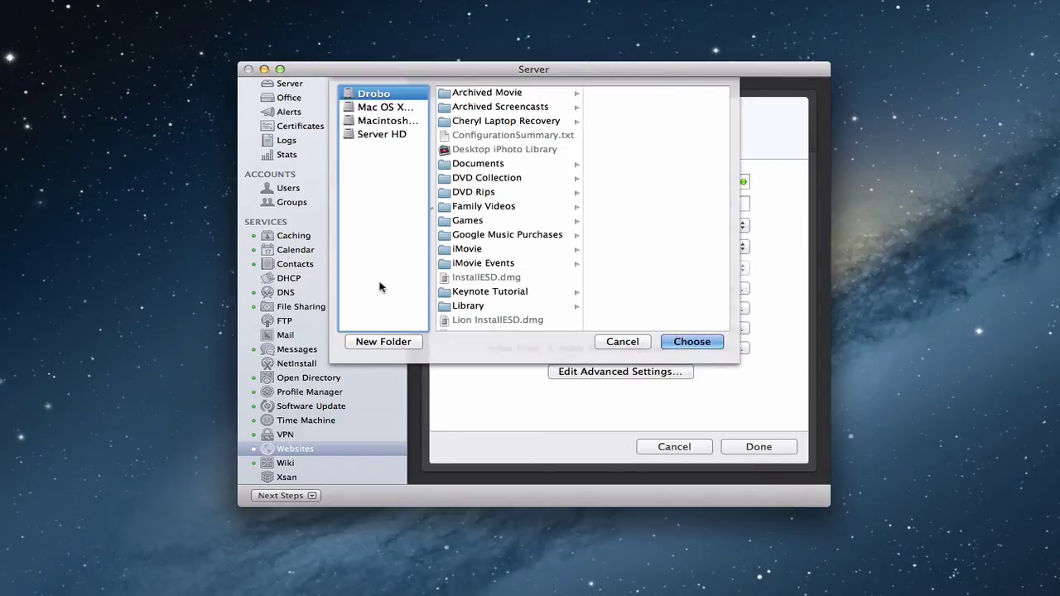
click(622, 342)
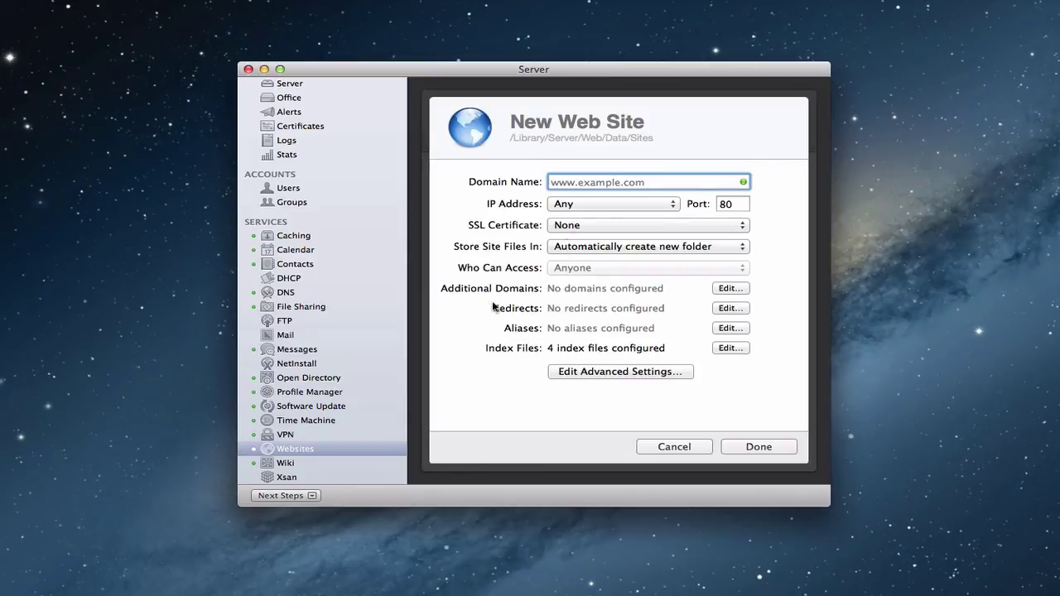
Examine the new website's additional domains, redirects and aliases settings, cancelling each one
click(730, 289)
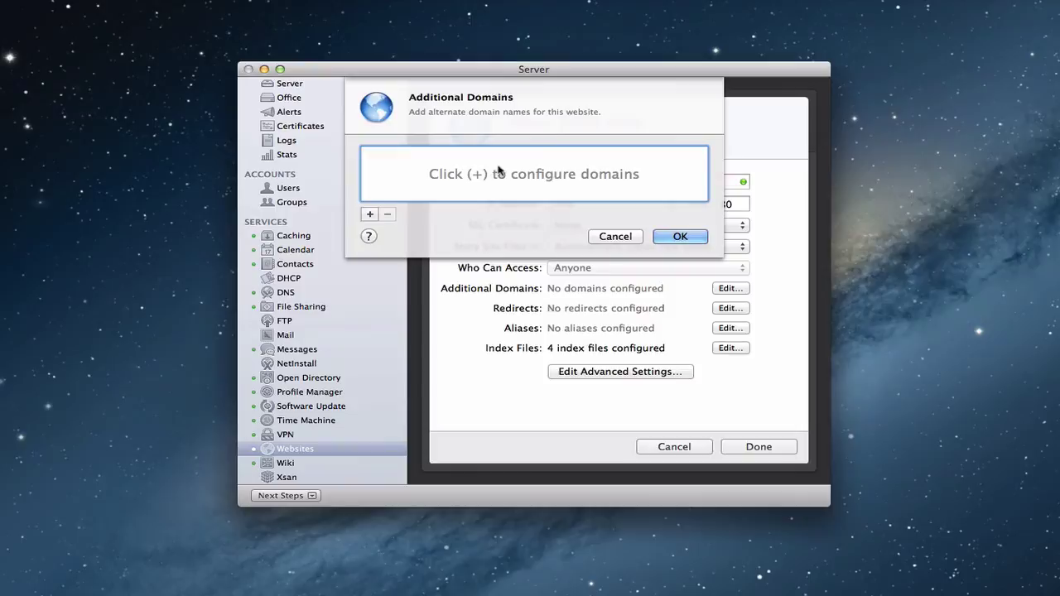
click(617, 239)
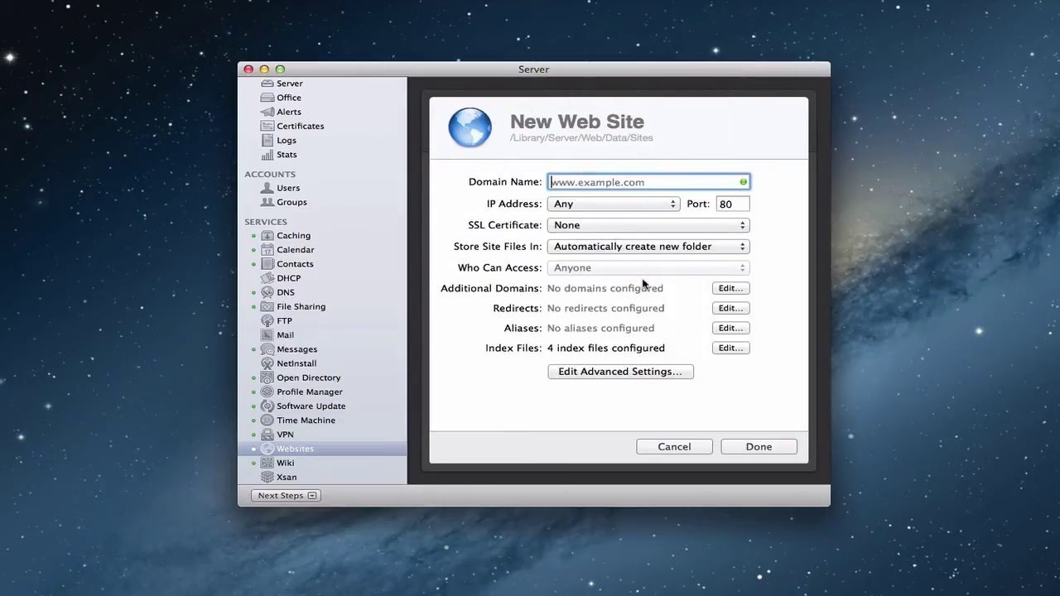
click(723, 310)
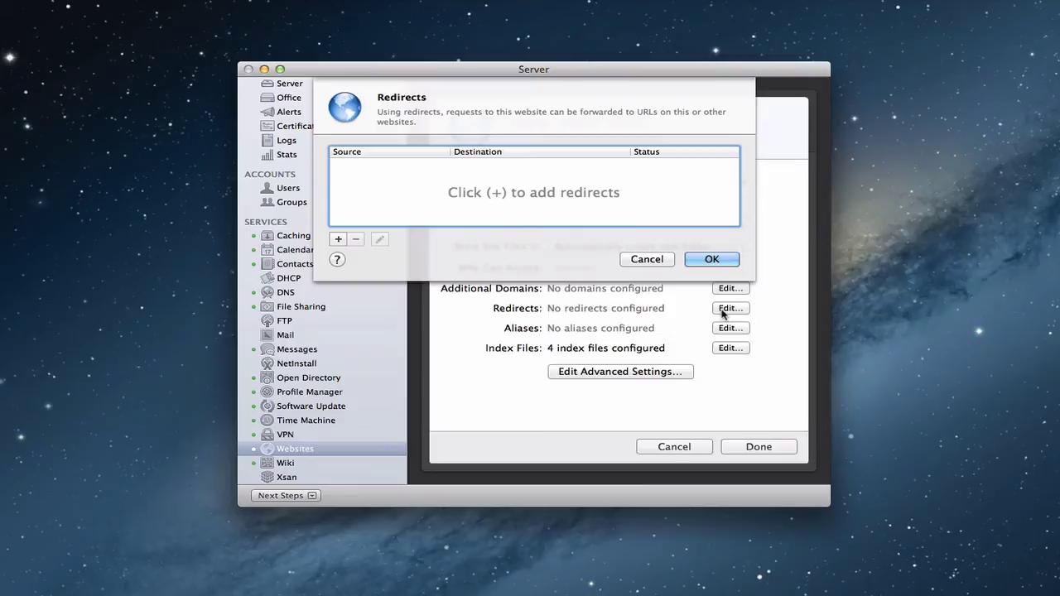
click(650, 261)
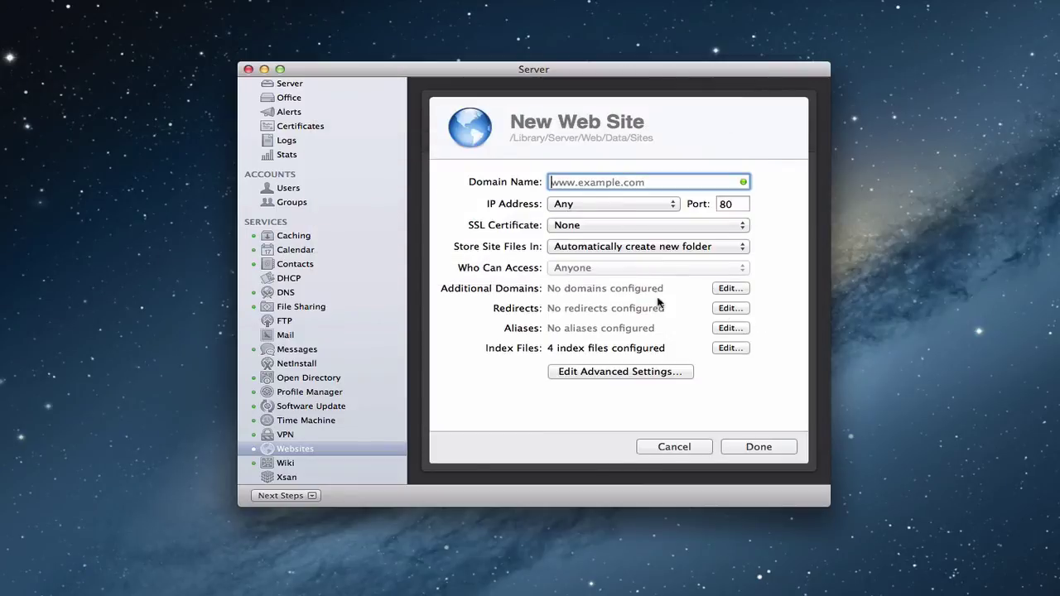
click(729, 329)
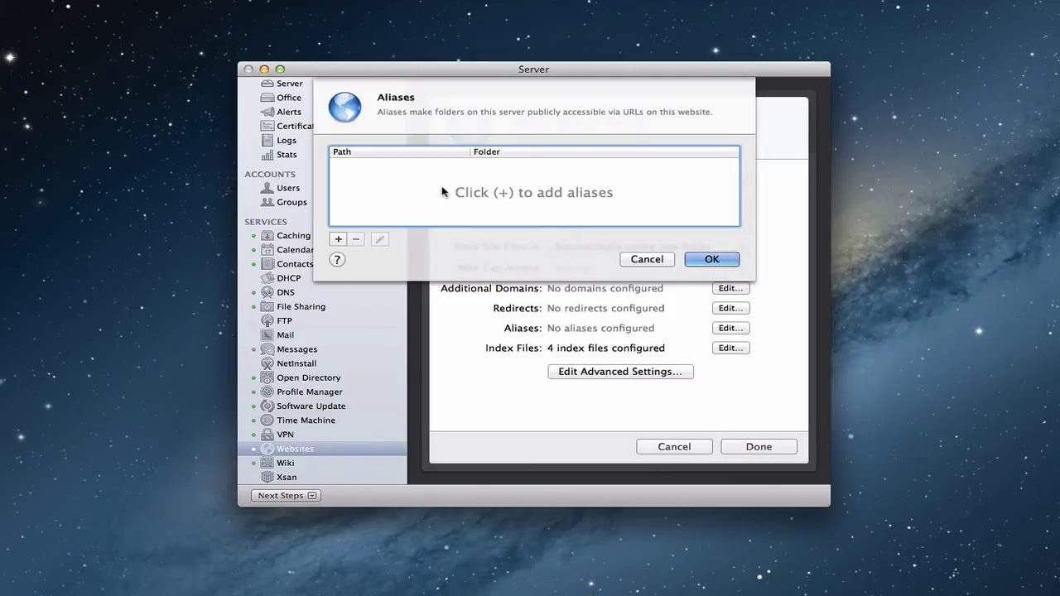
click(652, 260)
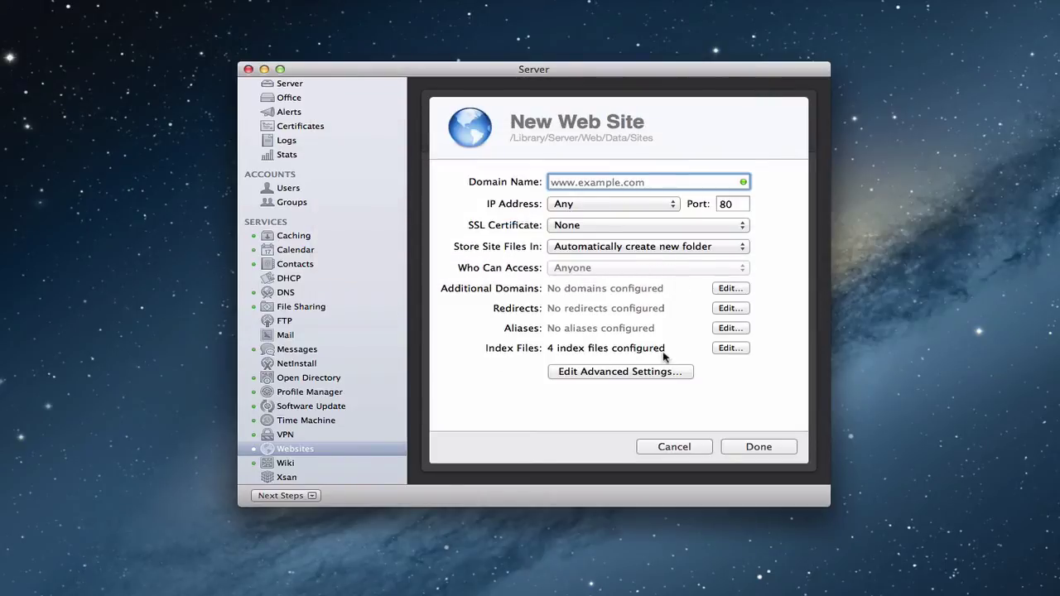
Examine the new website's index files and advanced settings, then cancel creating the website
click(729, 349)
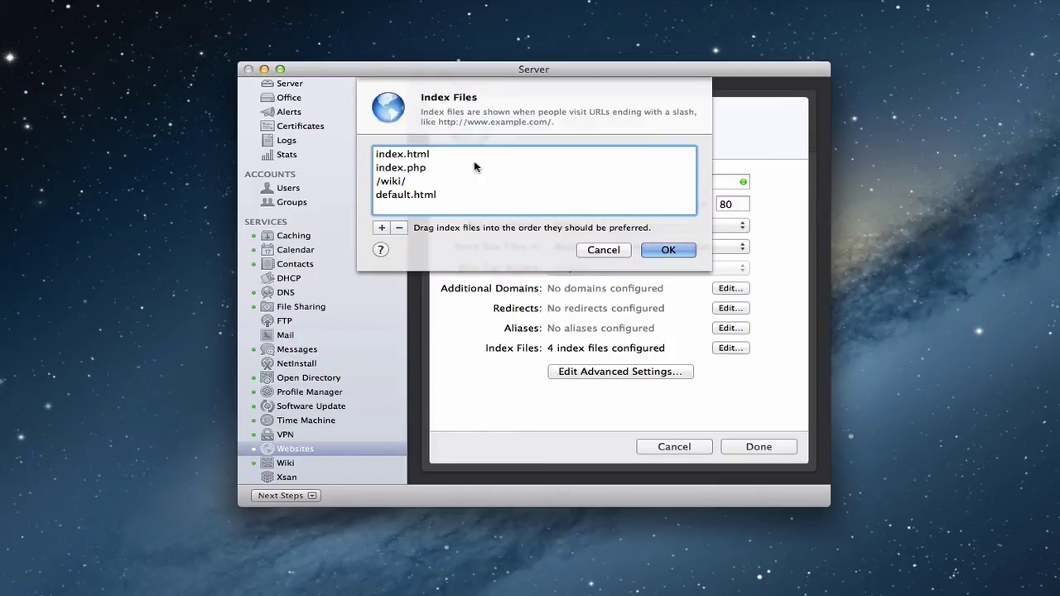
click(596, 252)
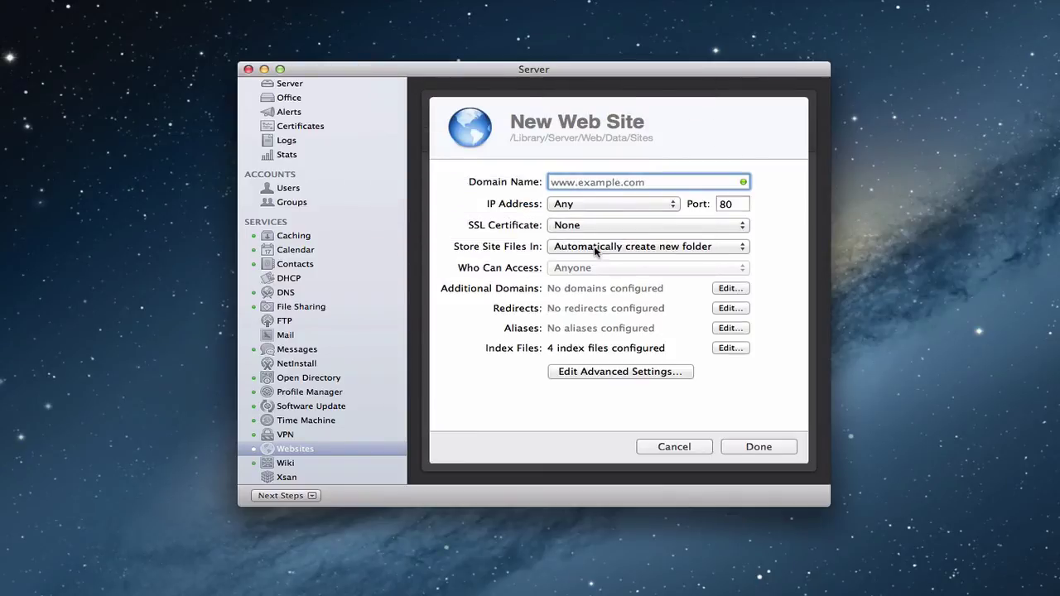
click(616, 373)
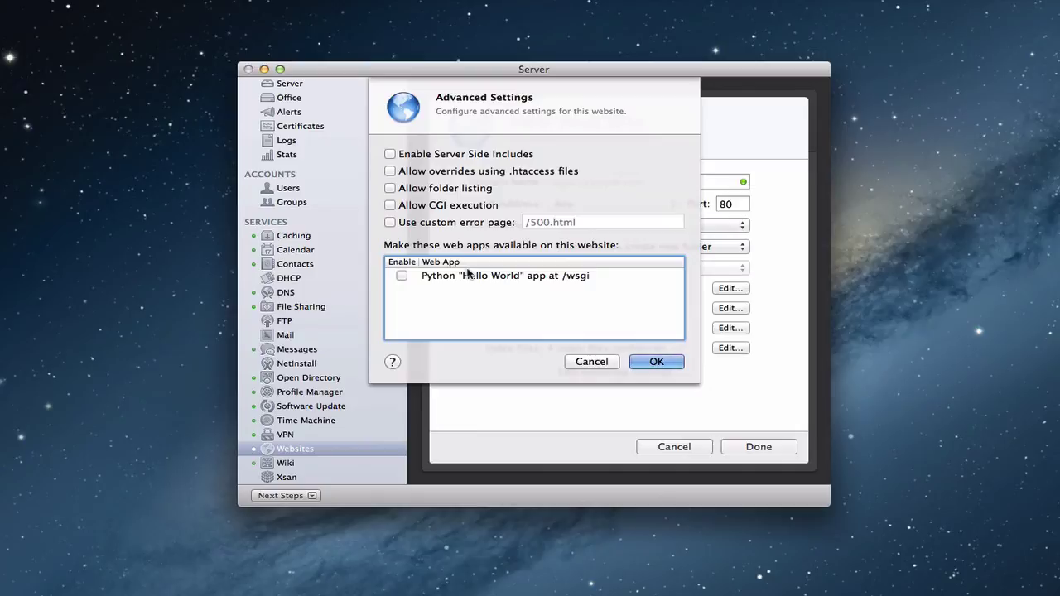
click(592, 364)
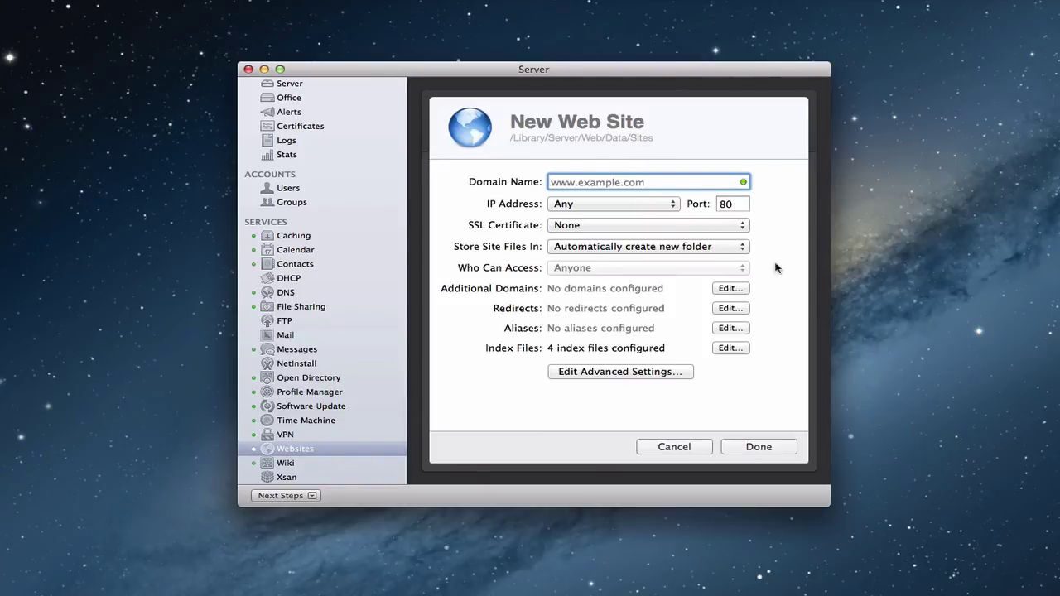
click(668, 447)
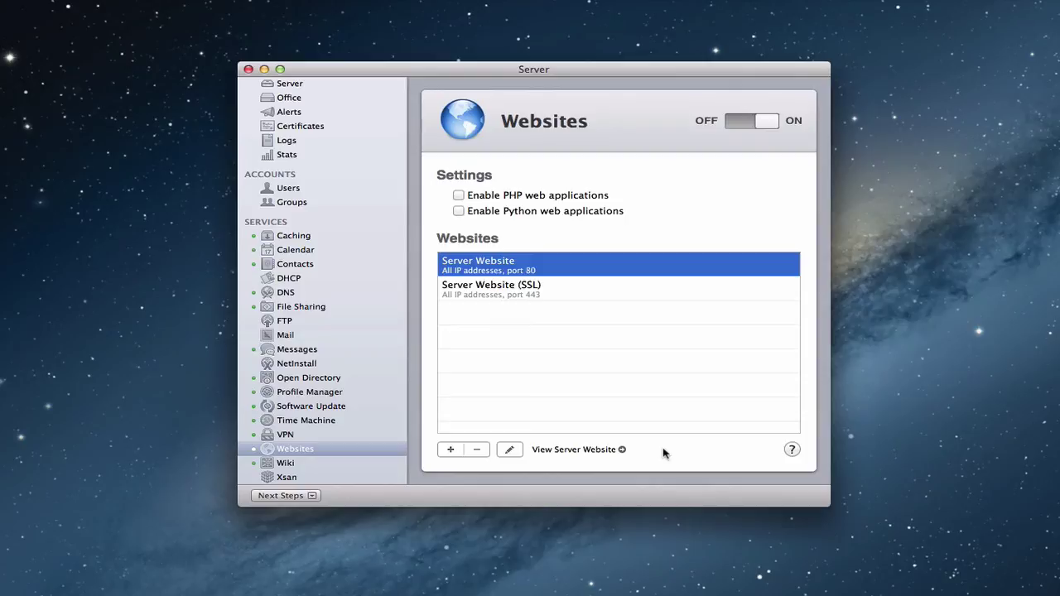
Look over the DNS service's zones and records, then return to the Websites service
click(286, 292)
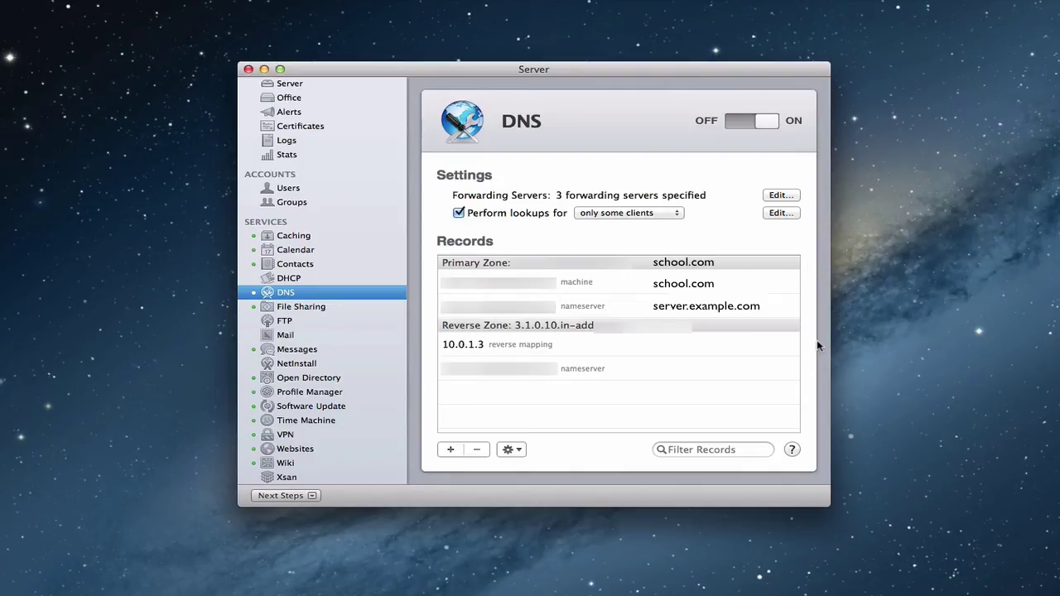
click(290, 452)
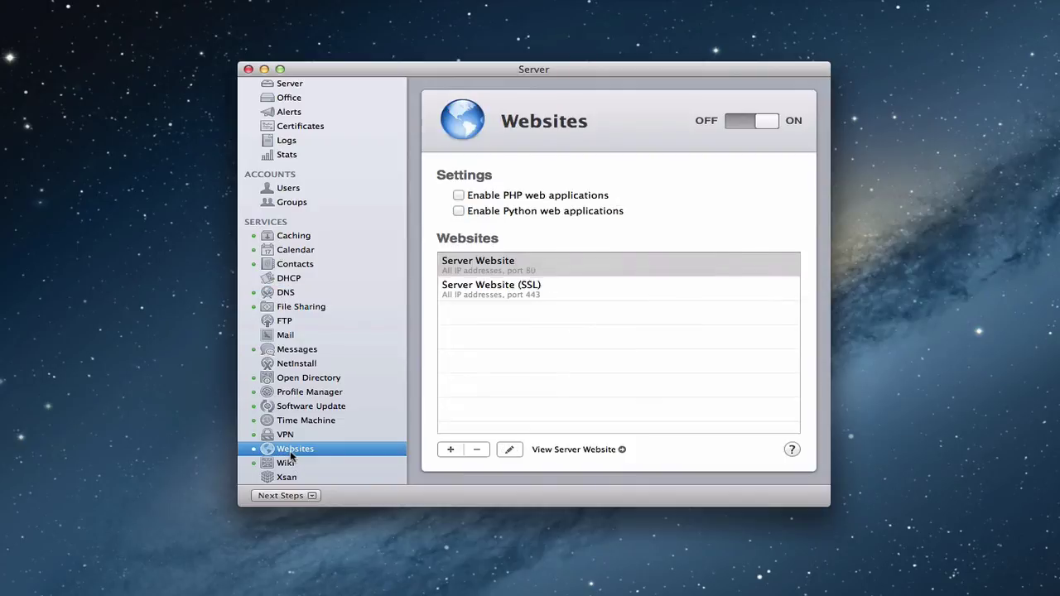